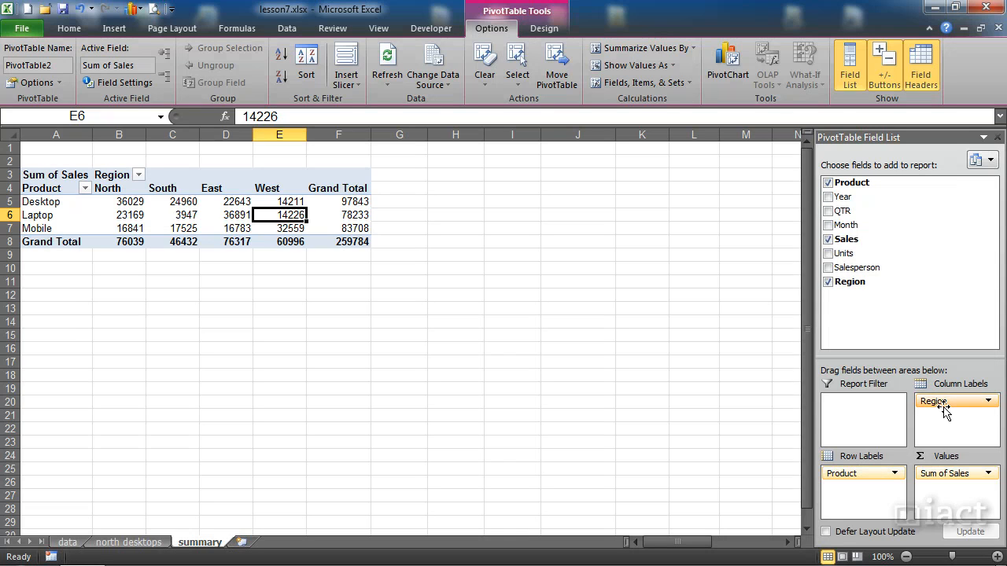
Add the Salesperson field to the PivotTable's column labels above Region and check the salesperson headings, regions and totals
{"action": "left_click_drag", "start_coordinate": [855, 268], "coordinate": [937, 400]}
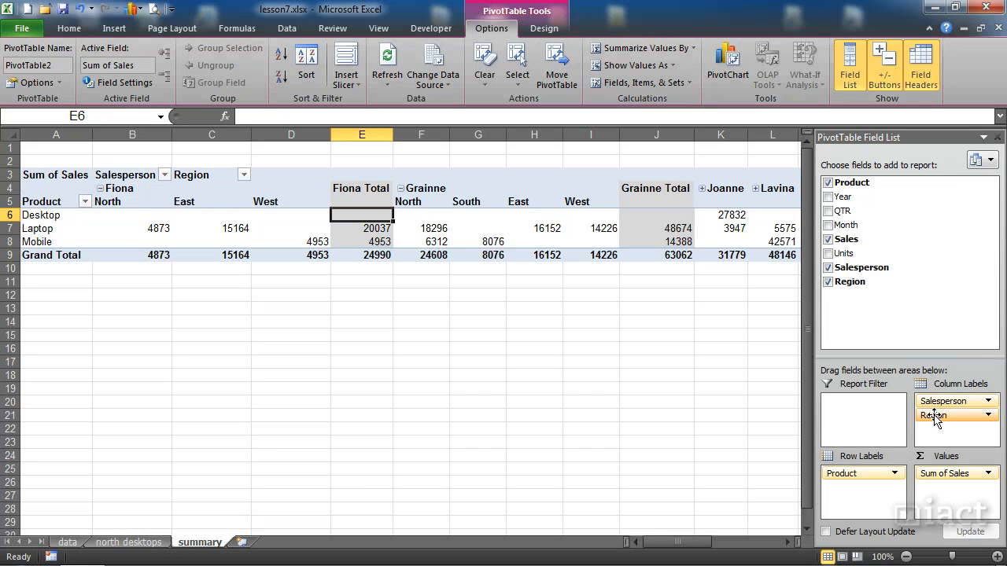
{"action": "left_click", "coordinate": [114, 189]}
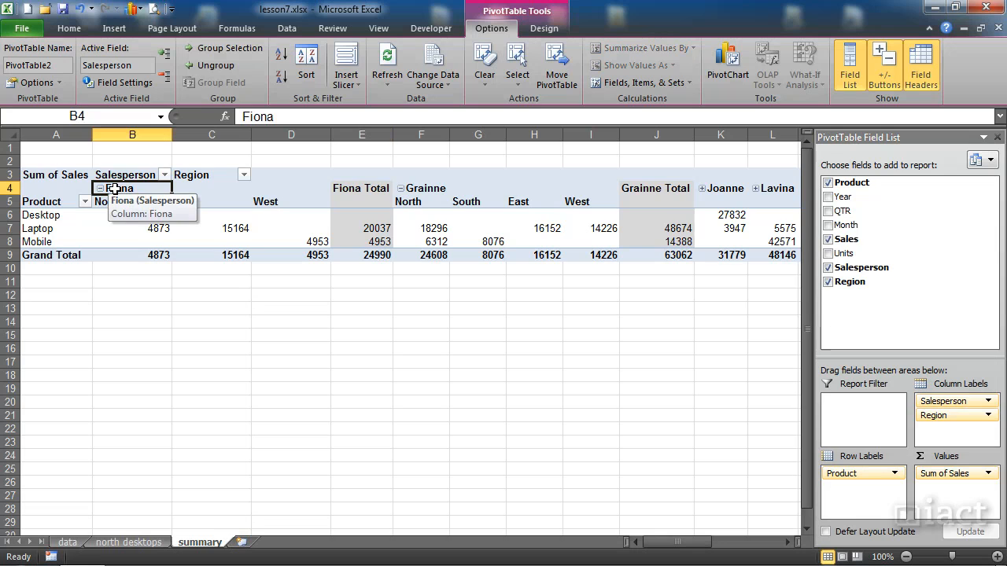
{"action": "left_click", "coordinate": [110, 201]}
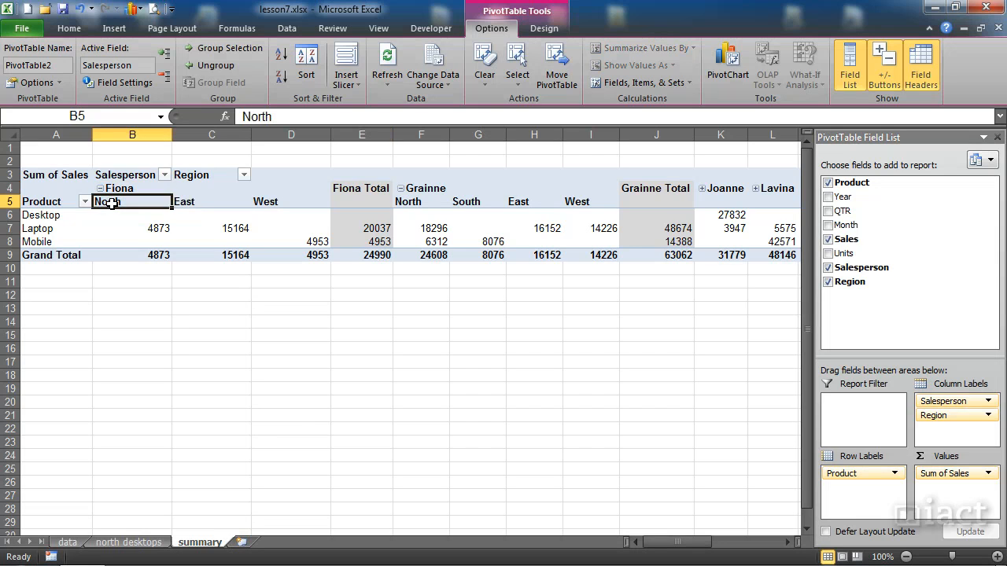
{"action": "left_click", "coordinate": [197, 203]}
{"action": "left_click", "coordinate": [266, 206]}
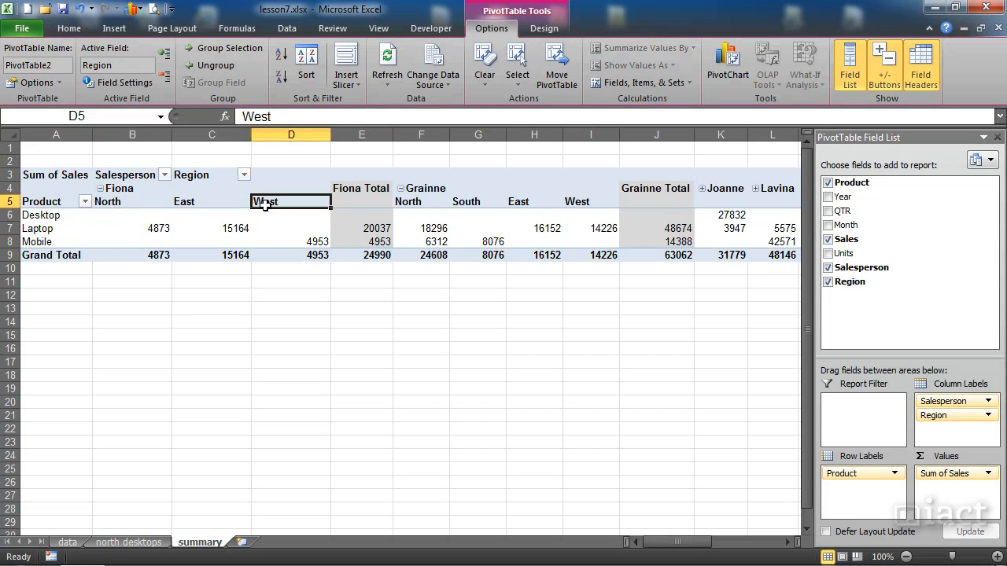
{"action": "left_click", "coordinate": [346, 190]}
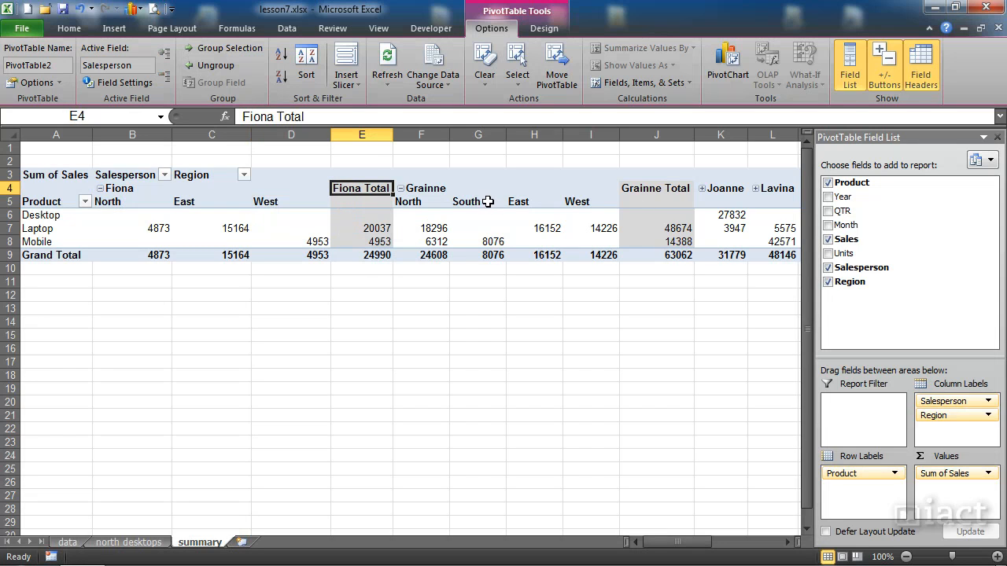
{"action": "left_click", "coordinate": [664, 191]}
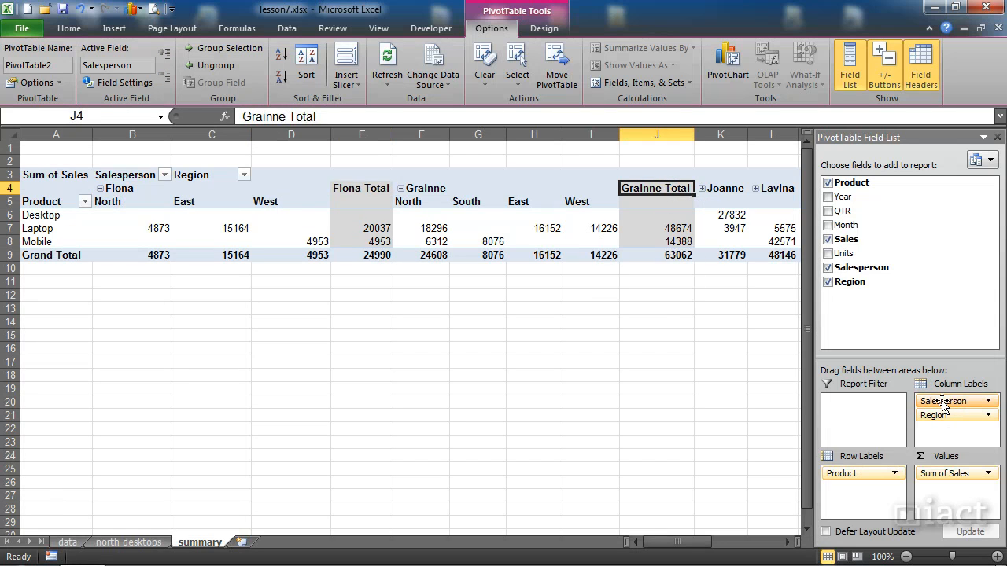
Reorder the column labels so Region comes before Salesperson, and check the North heading and its total
{"action": "left_click_drag", "start_coordinate": [944, 405], "coordinate": [948, 425]}
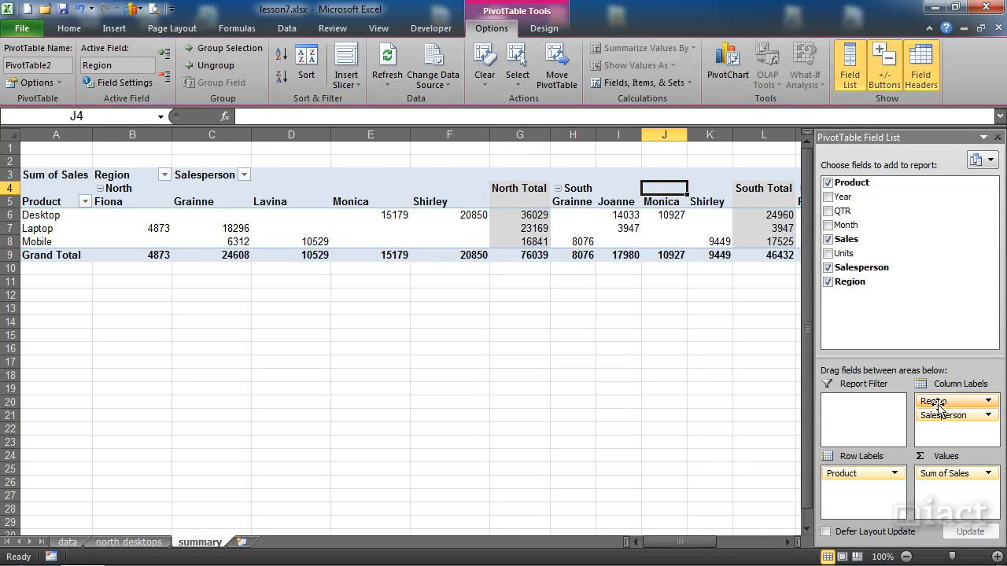
{"action": "left_click", "coordinate": [505, 190]}
{"action": "left_click", "coordinate": [102, 192]}
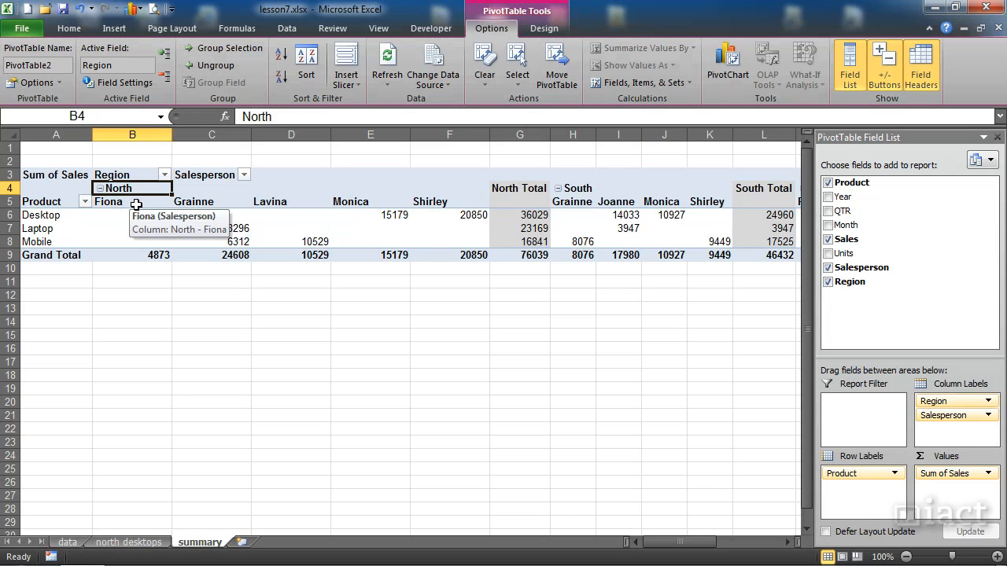
{"action": "left_click", "coordinate": [136, 205]}
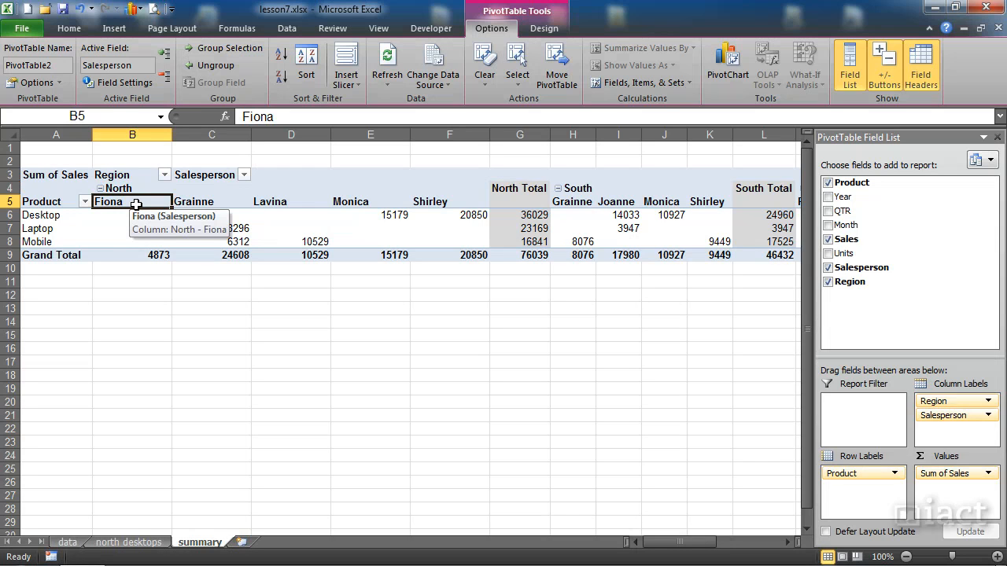
Move the Salesperson field from the column labels to the row labels below Product and check the product groups and their totals
{"action": "left_click_drag", "start_coordinate": [940, 416], "coordinate": [844, 496]}
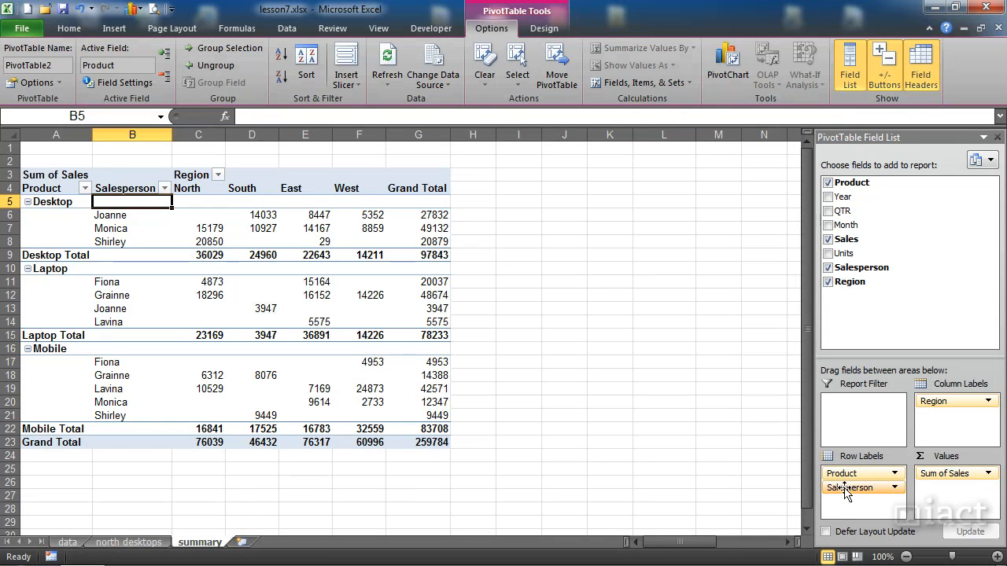
{"action": "left_click", "coordinate": [51, 203]}
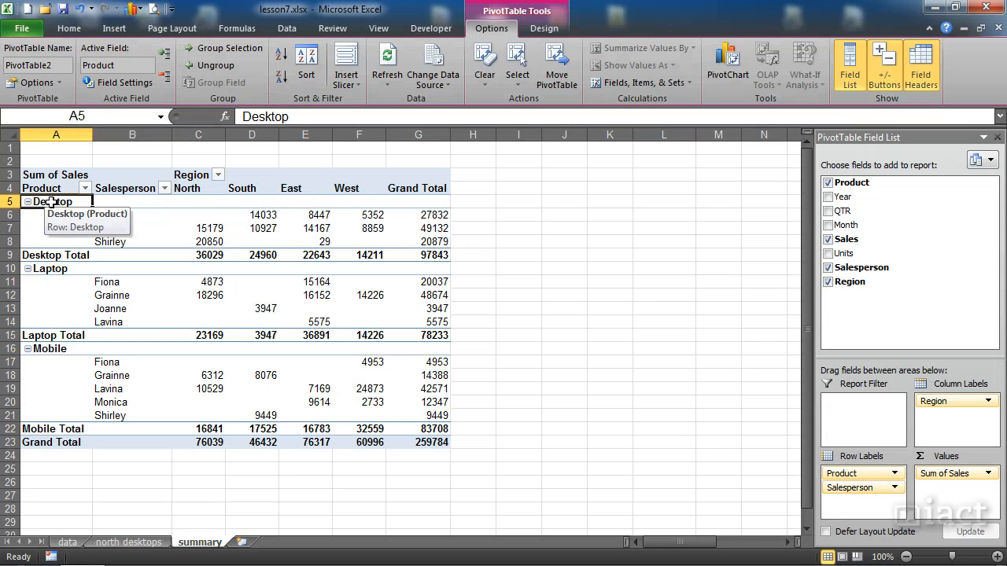
{"action": "left_click", "coordinate": [55, 256]}
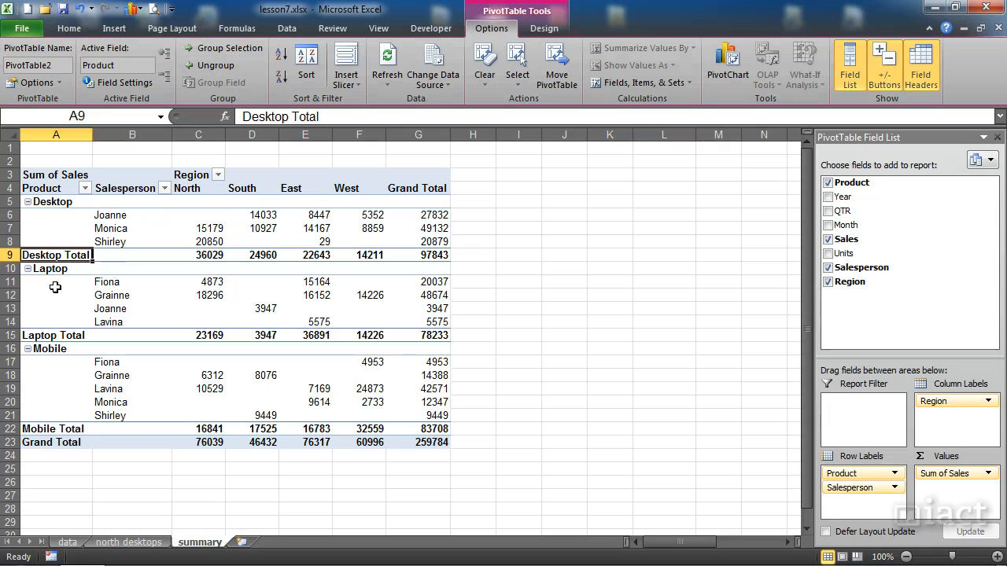
{"action": "left_click", "coordinate": [55, 270]}
{"action": "left_click", "coordinate": [48, 337]}
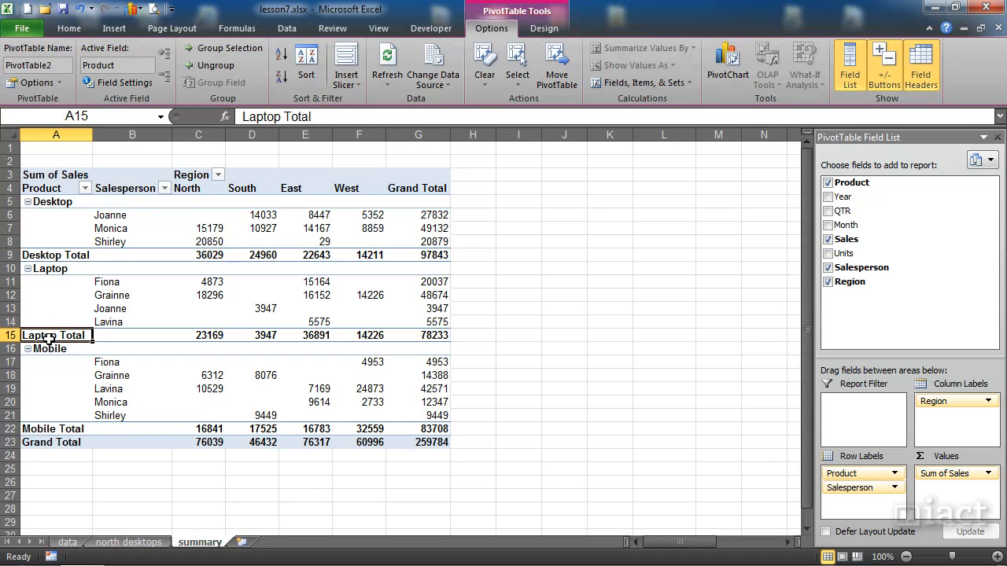
{"action": "mouse_move", "coordinate": [198, 336]}
{"action": "left_mouse_down"}
{"action": "mouse_move", "coordinate": [394, 337]}
{"action": "mouse_move", "coordinate": [201, 337]}
{"action": "left_mouse_up"}
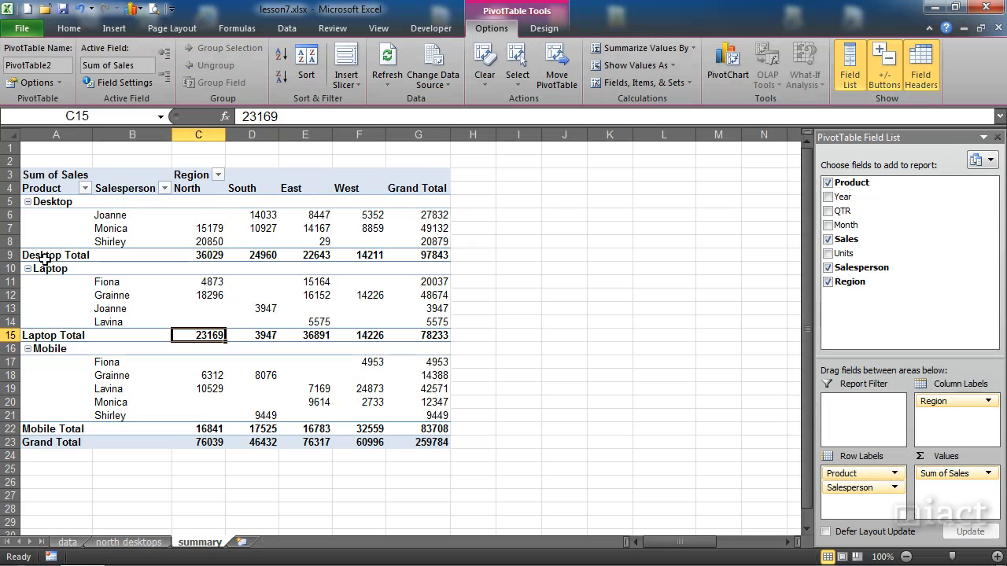
{"action": "left_click", "coordinate": [102, 217]}
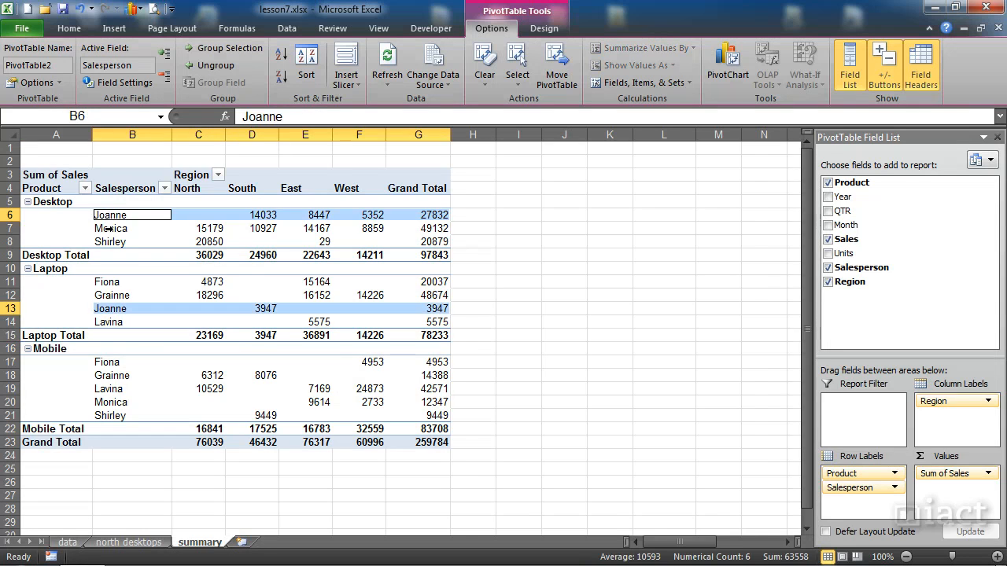
{"action": "left_click", "coordinate": [107, 230]}
{"action": "left_click", "coordinate": [106, 243]}
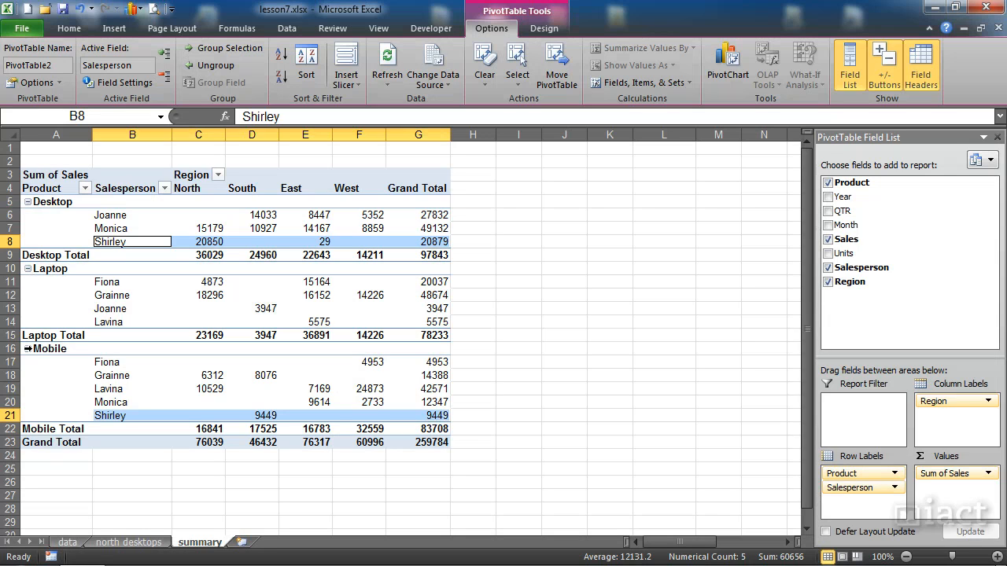
Collapse the Desktop, Mobile and Laptop groups in the PivotTable to hide their salesperson rows
{"action": "left_click", "coordinate": [28, 202]}
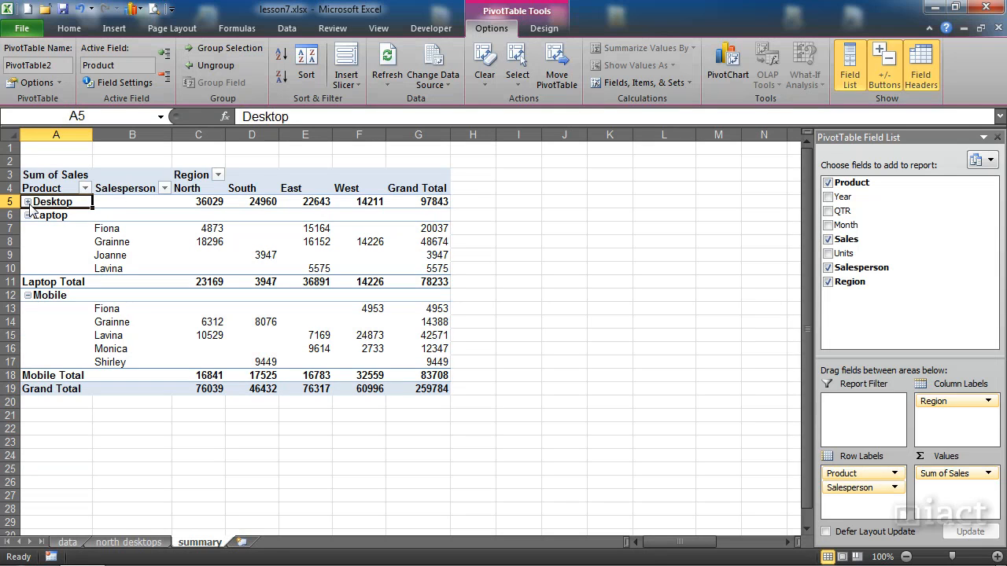
{"action": "left_click", "coordinate": [28, 295]}
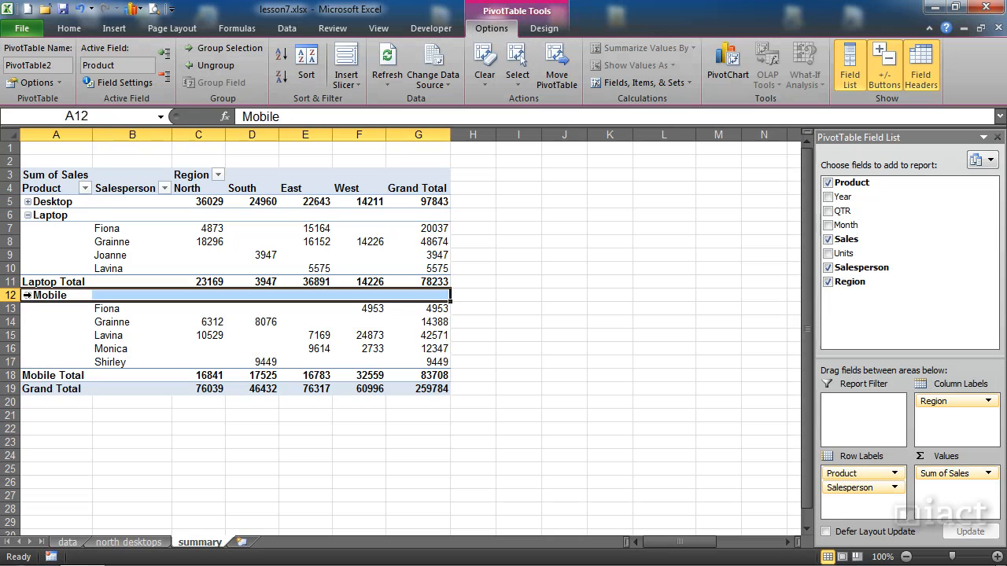
{"action": "left_click", "coordinate": [28, 296]}
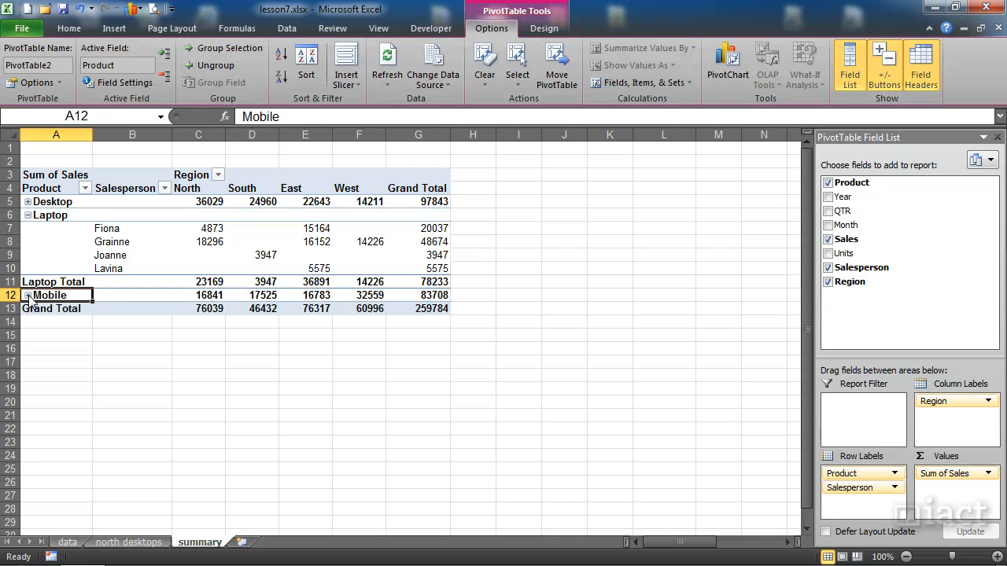
{"action": "left_click", "coordinate": [27, 215]}
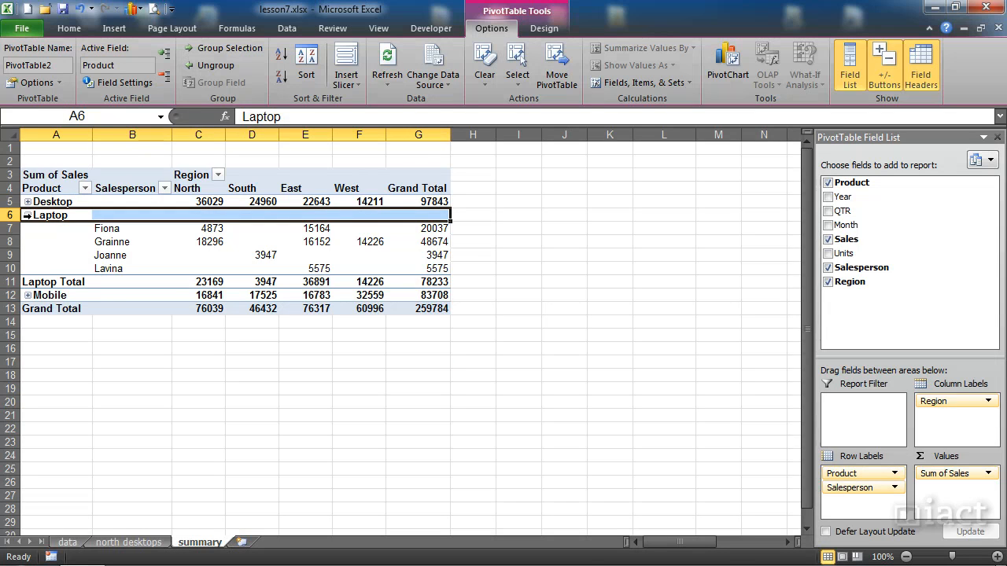
{"action": "left_click", "coordinate": [30, 217]}
{"action": "left_click", "coordinate": [28, 216]}
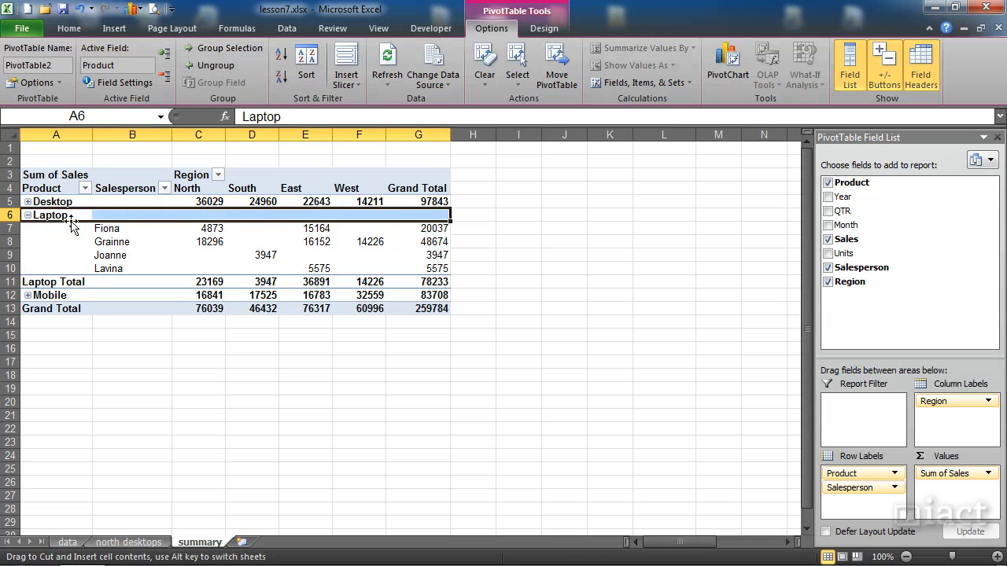
{"action": "left_click", "coordinate": [115, 242]}
{"action": "left_click", "coordinate": [27, 215]}
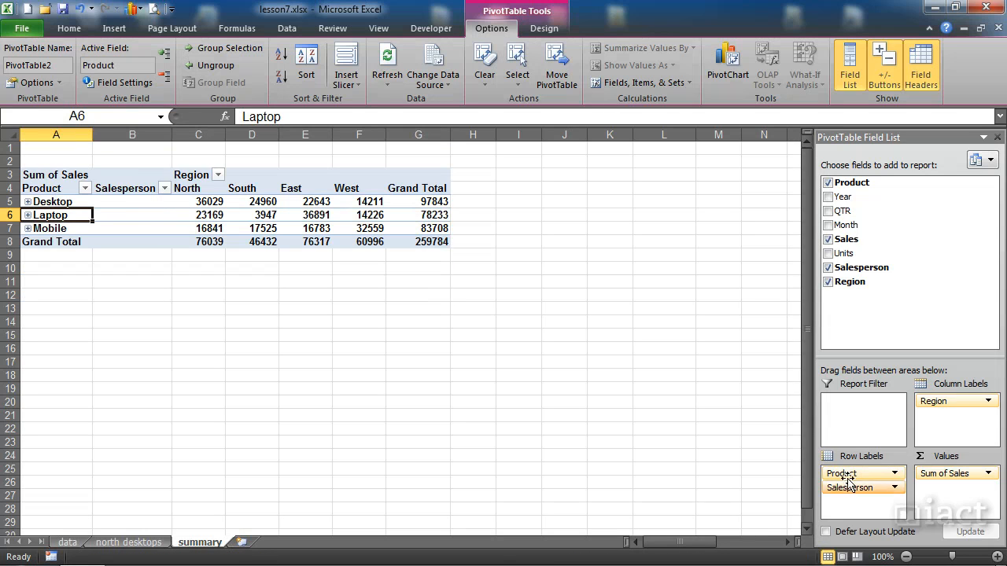
Expand the Laptop, Desktop and Mobile groups again to show their salesperson rows
{"action": "left_click", "coordinate": [28, 214]}
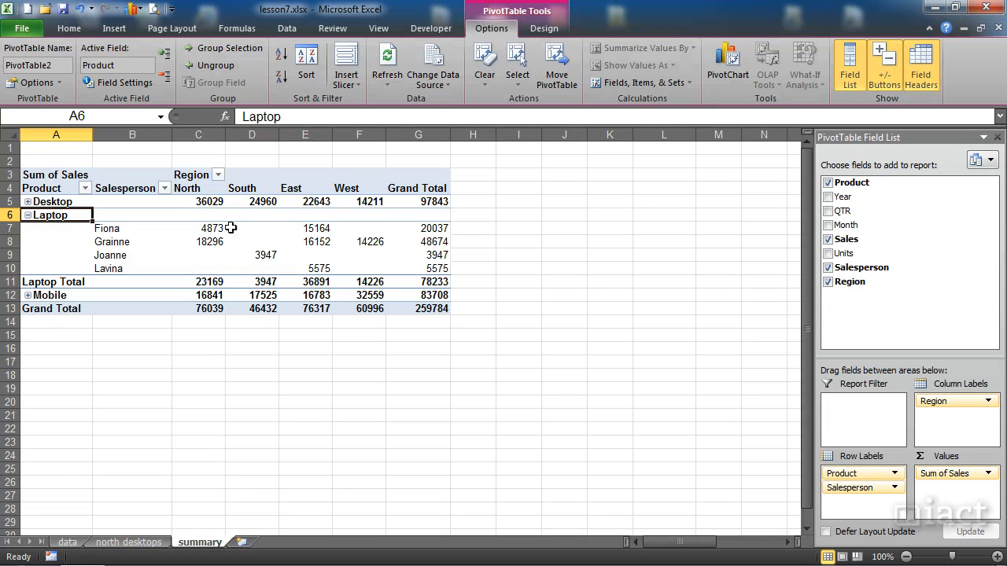
{"action": "left_click", "coordinate": [544, 28]}
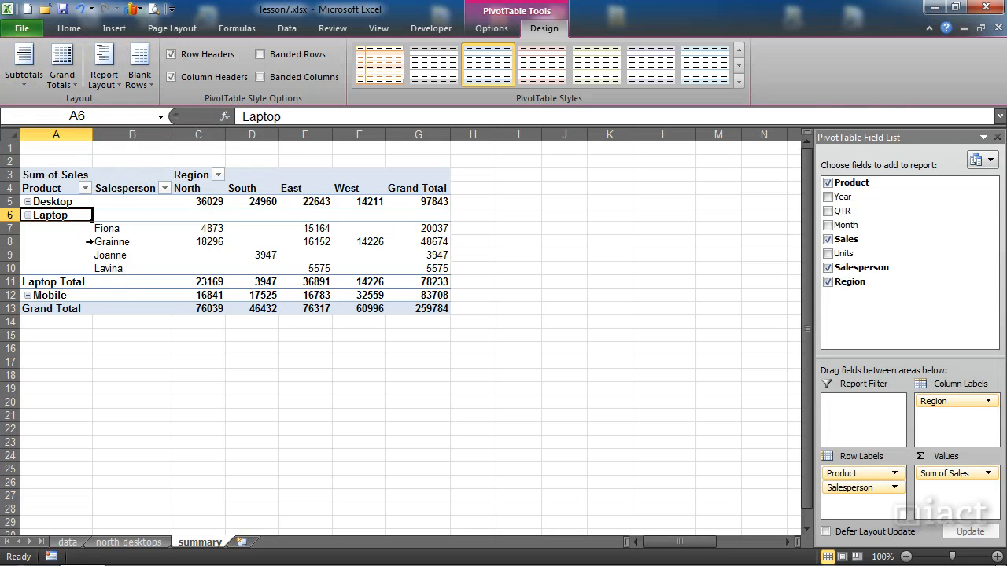
{"action": "left_click", "coordinate": [27, 201]}
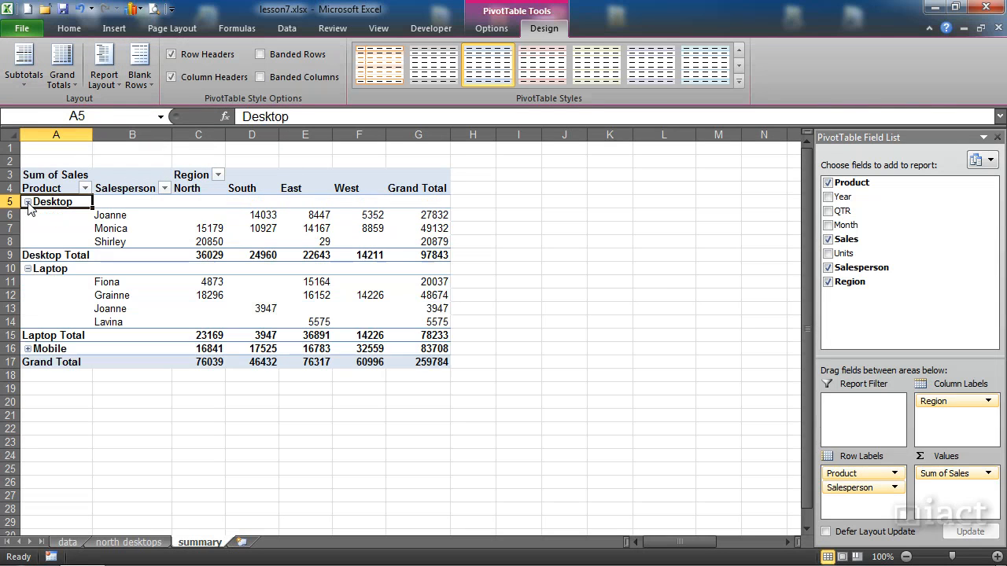
{"action": "left_click", "coordinate": [27, 348]}
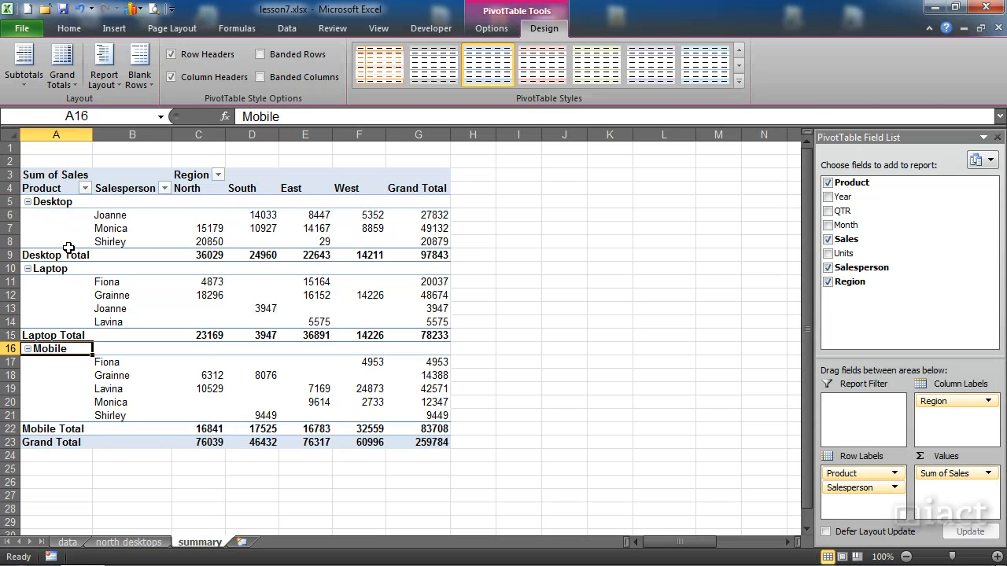
Set the PivotTable to not show subtotals and check the remaining grand total row
{"action": "left_click", "coordinate": [24, 82]}
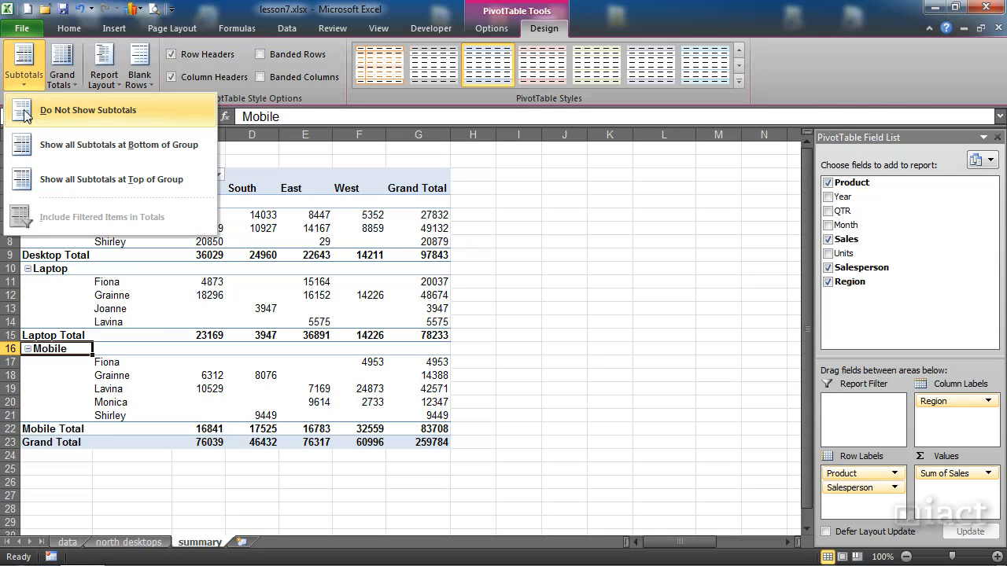
{"action": "left_click", "coordinate": [26, 115]}
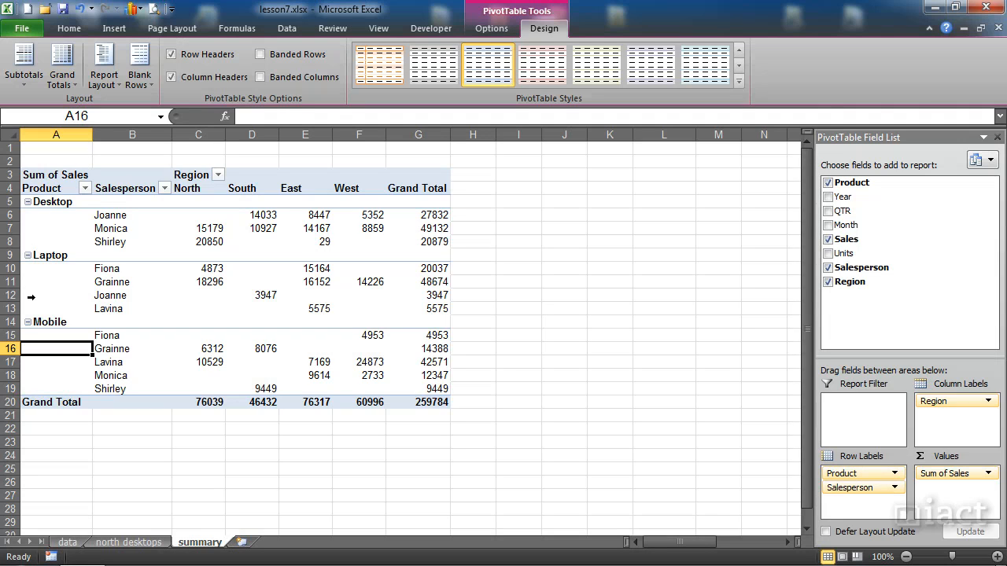
{"action": "left_click", "coordinate": [60, 401]}
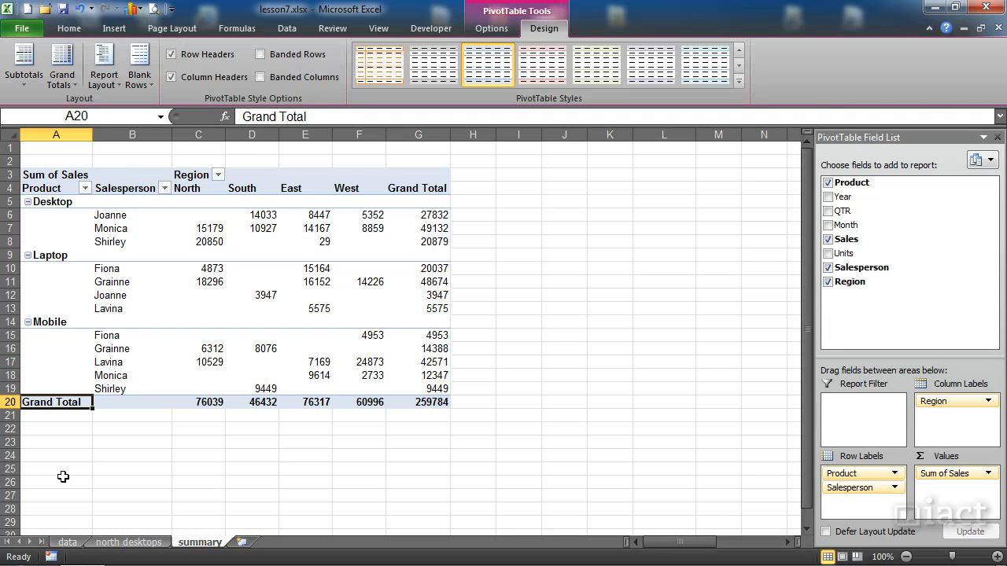
{"action": "left_click", "coordinate": [118, 295]}
Show all subtotals at the bottom of each group in the PivotTable
{"action": "left_click", "coordinate": [24, 64]}
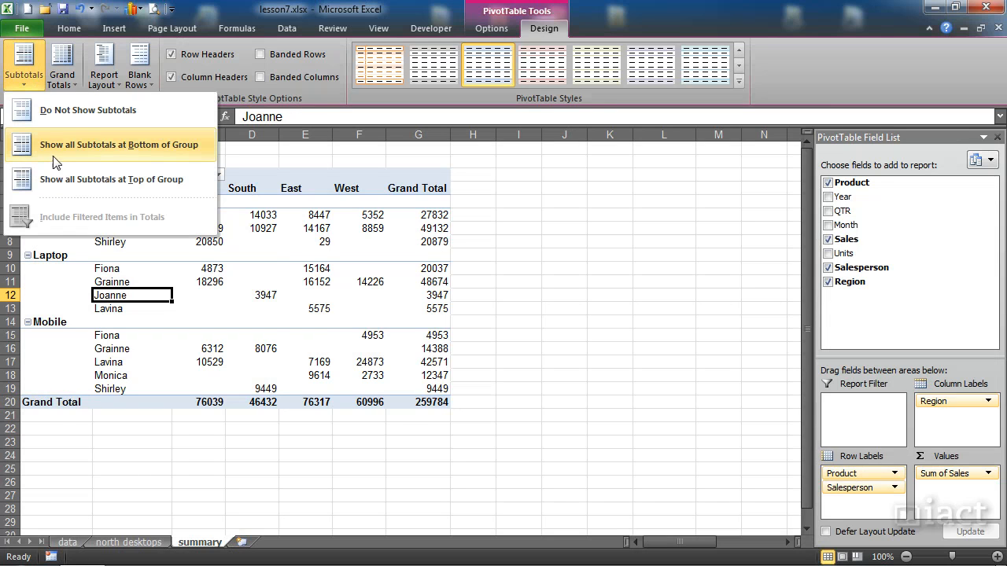
{"action": "left_click", "coordinate": [118, 145]}
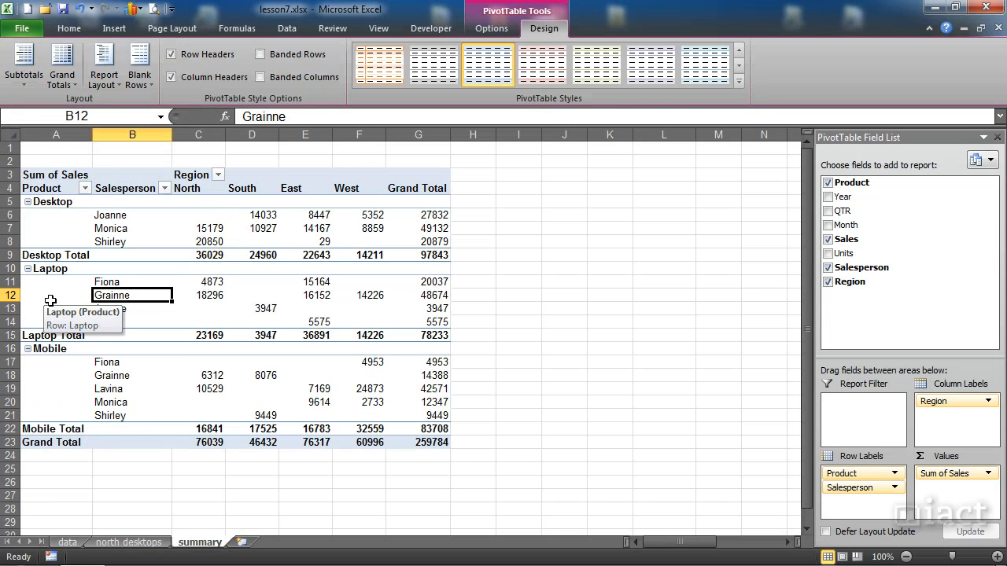
{"action": "left_click", "coordinate": [69, 88]}
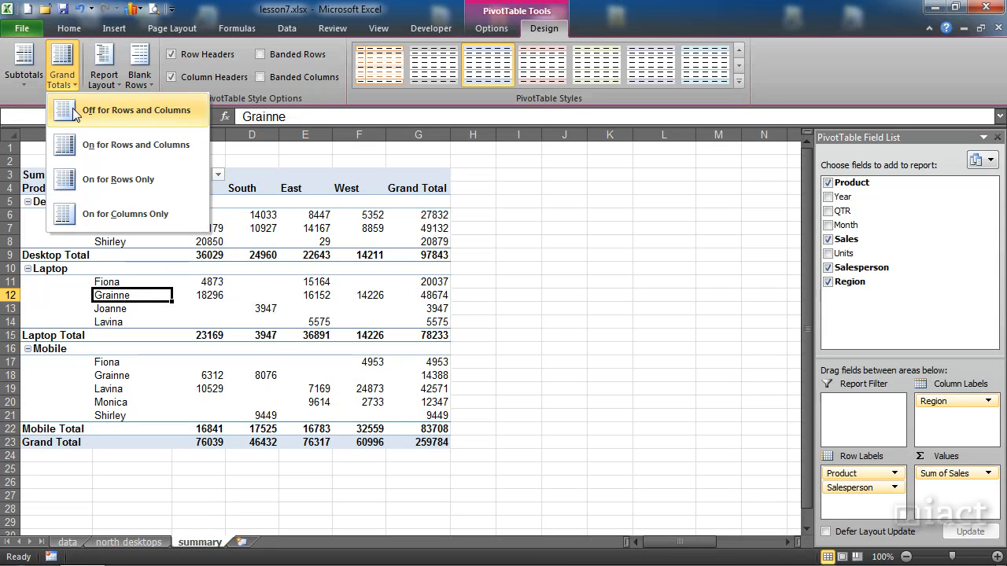
Try the compact form and the outline form as the PivotTable's report layout
{"action": "left_click", "coordinate": [105, 85]}
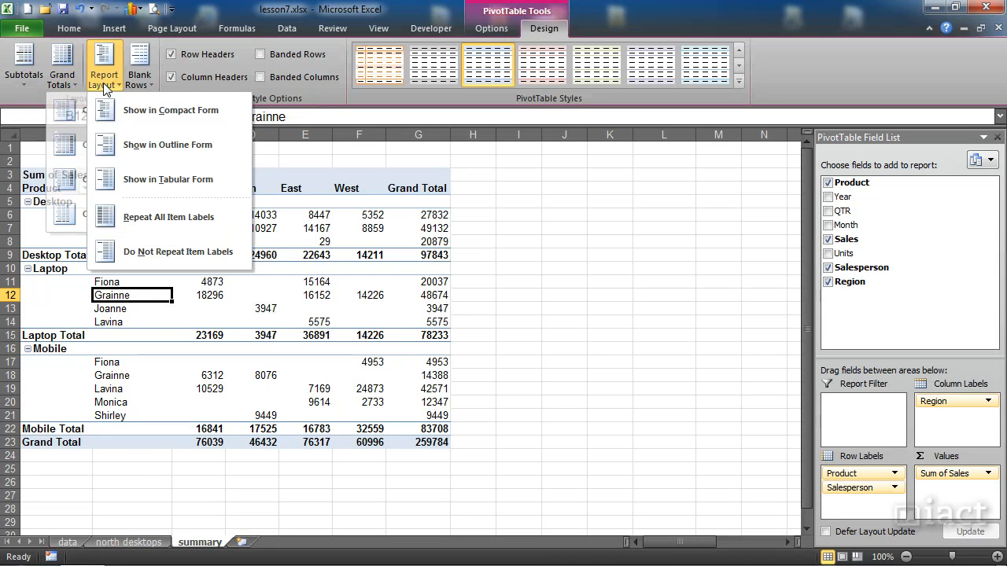
{"action": "left_click", "coordinate": [118, 110]}
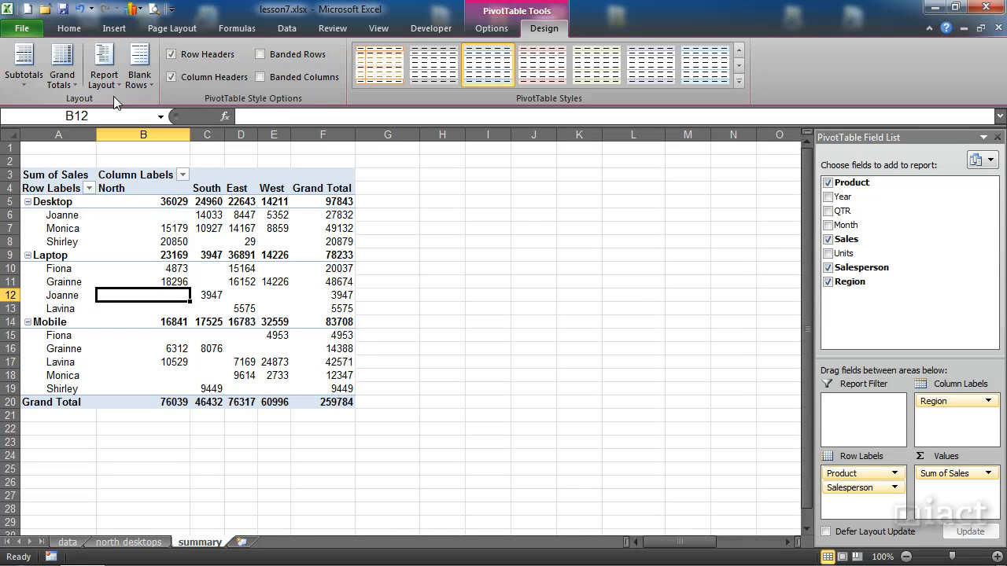
{"action": "left_click", "coordinate": [105, 83]}
{"action": "left_click", "coordinate": [115, 109]}
{"action": "left_click", "coordinate": [109, 65]}
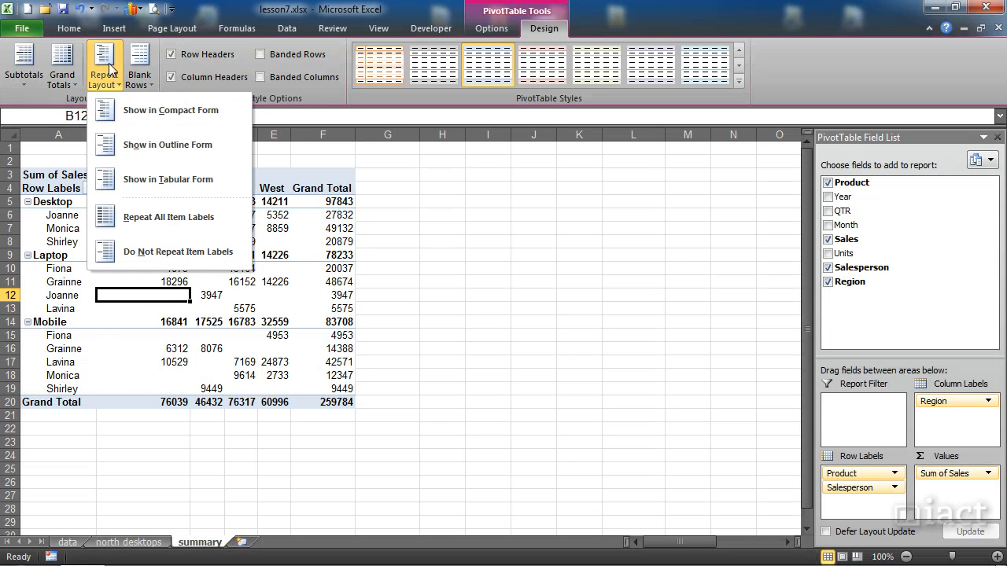
{"action": "left_click", "coordinate": [124, 144]}
Set the PivotTable's report layout to tabular form
{"action": "left_click", "coordinate": [105, 79]}
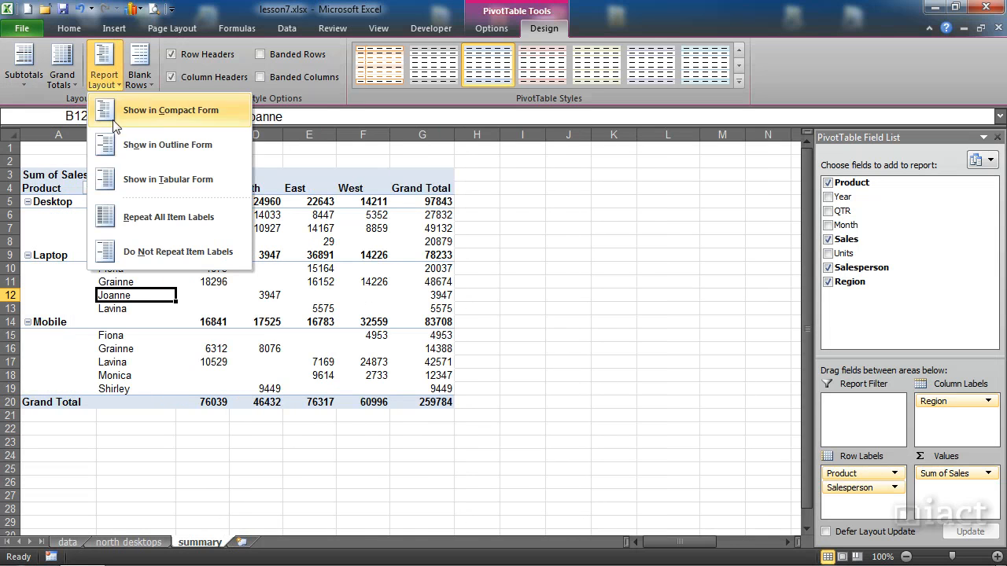
{"action": "left_click", "coordinate": [125, 183]}
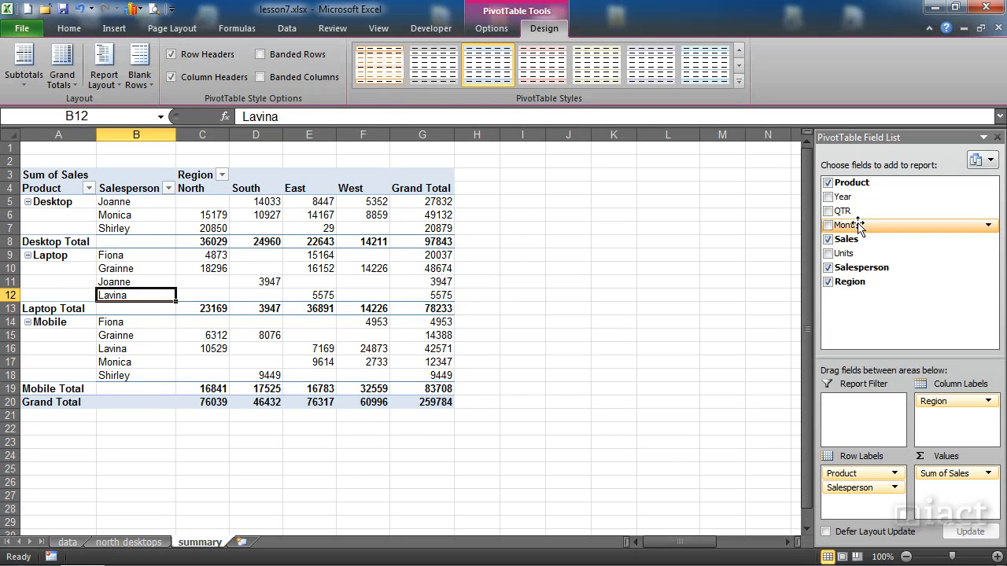
Add the Year field to the PivotTable's column labels below Region
{"action": "left_click_drag", "start_coordinate": [859, 226], "coordinate": [933, 417]}
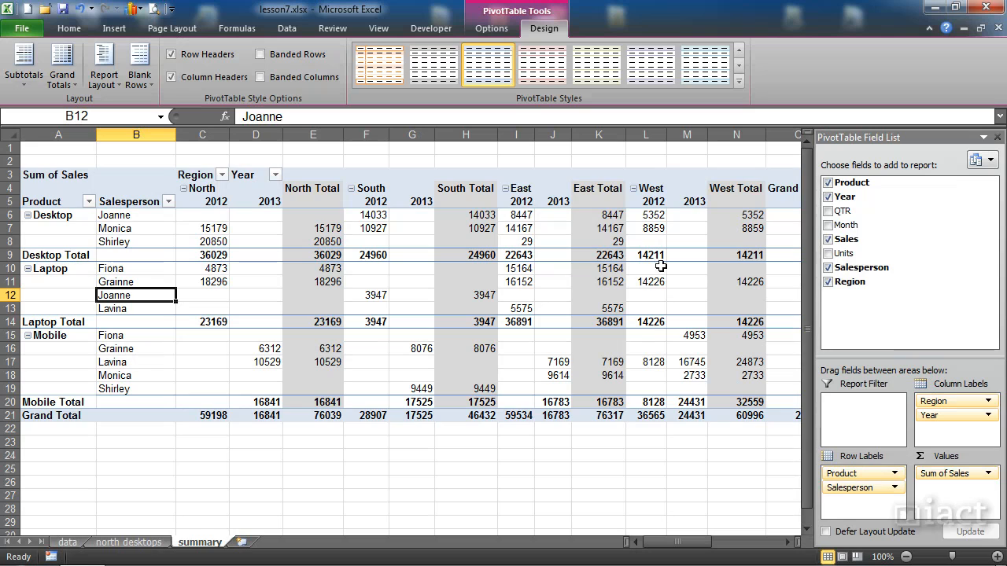
{"action": "mouse_move", "coordinate": [573, 280]}
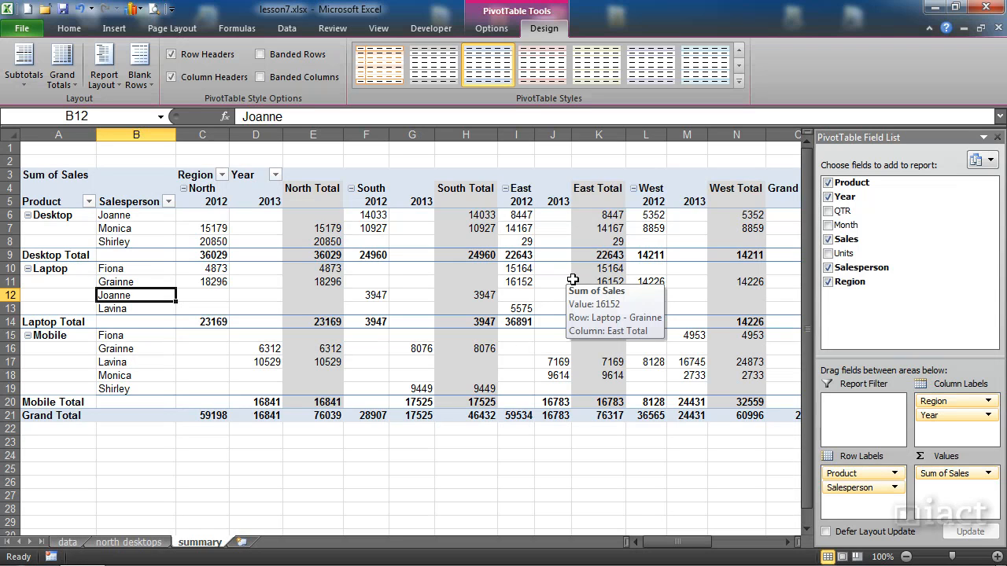